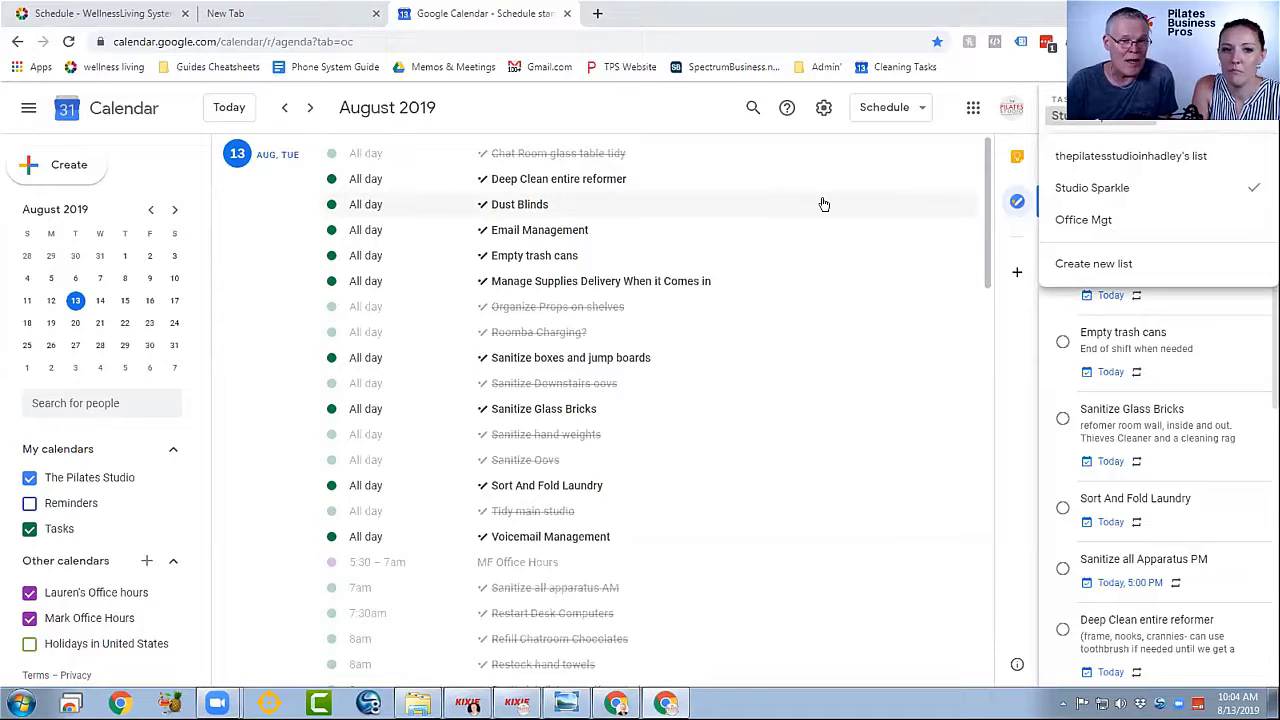
# - Advance the schedule to Wednesday, August 14, look through its tasks, and view the details of "Chat Room glass table tidy"
pyautogui.click(309, 107)
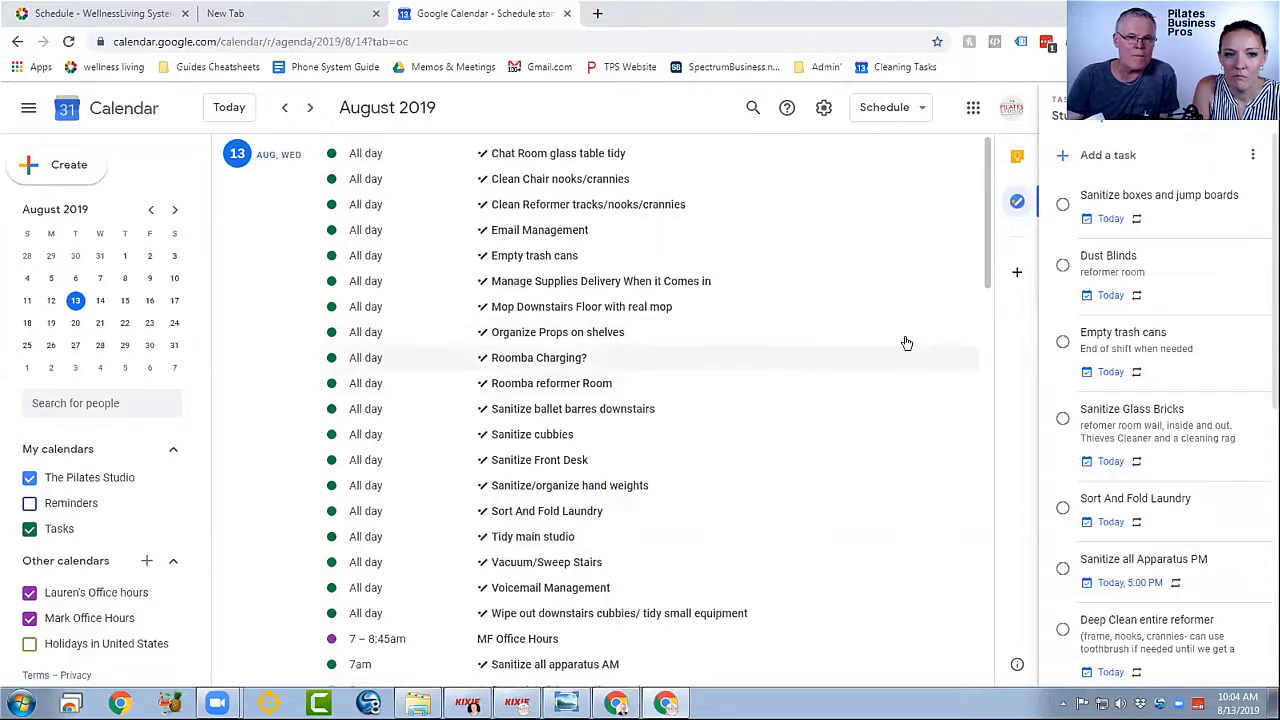
pyautogui.scroll(-4, 853, 355)
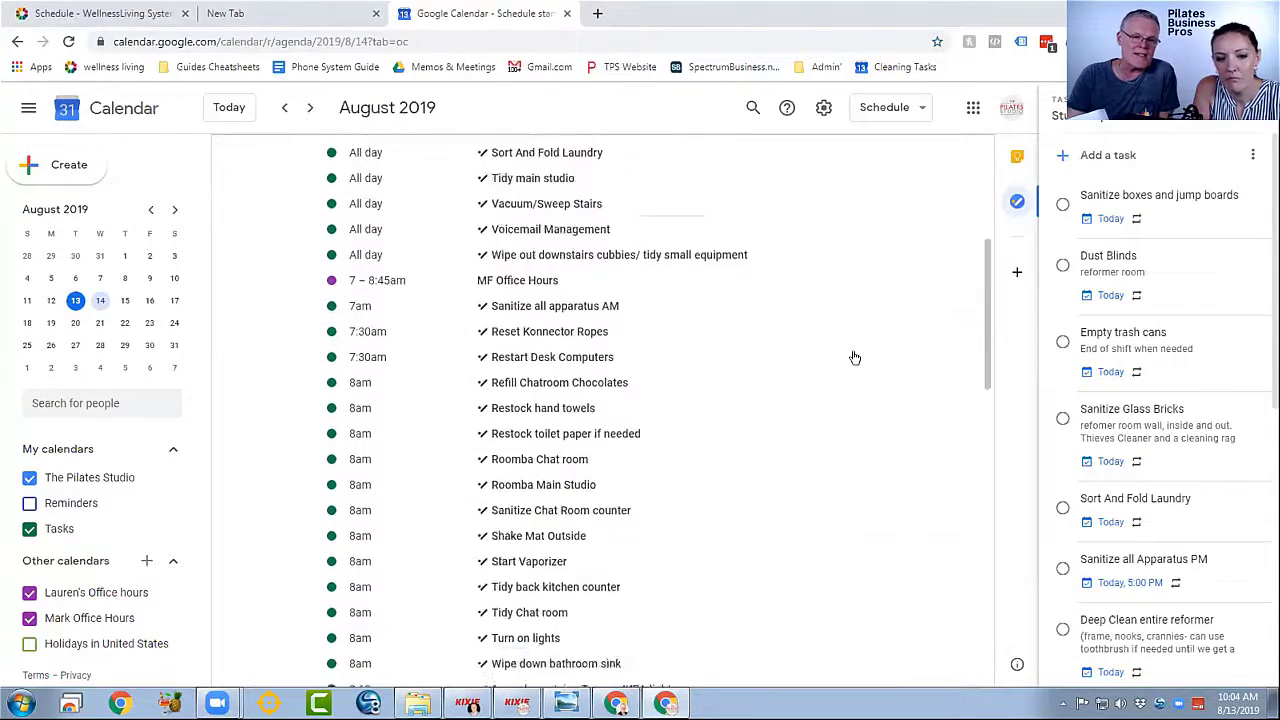
pyautogui.scroll(4, 851, 357)
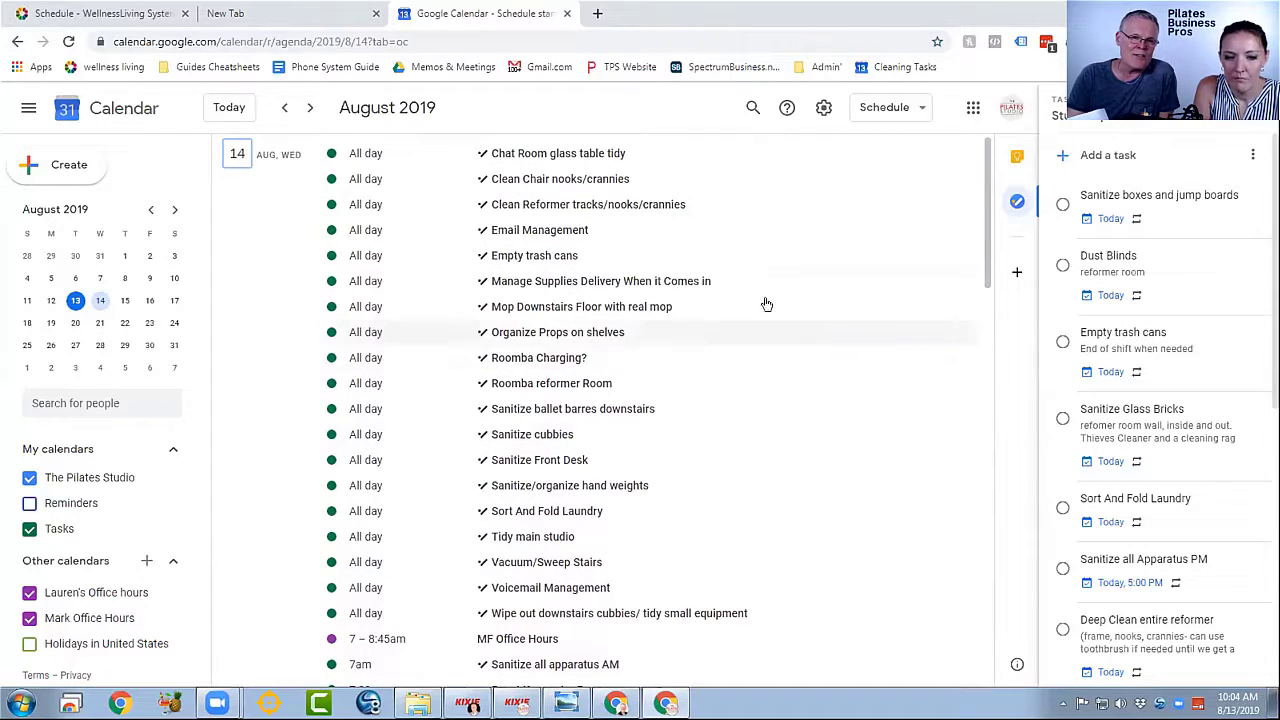
pyautogui.click(524, 155)
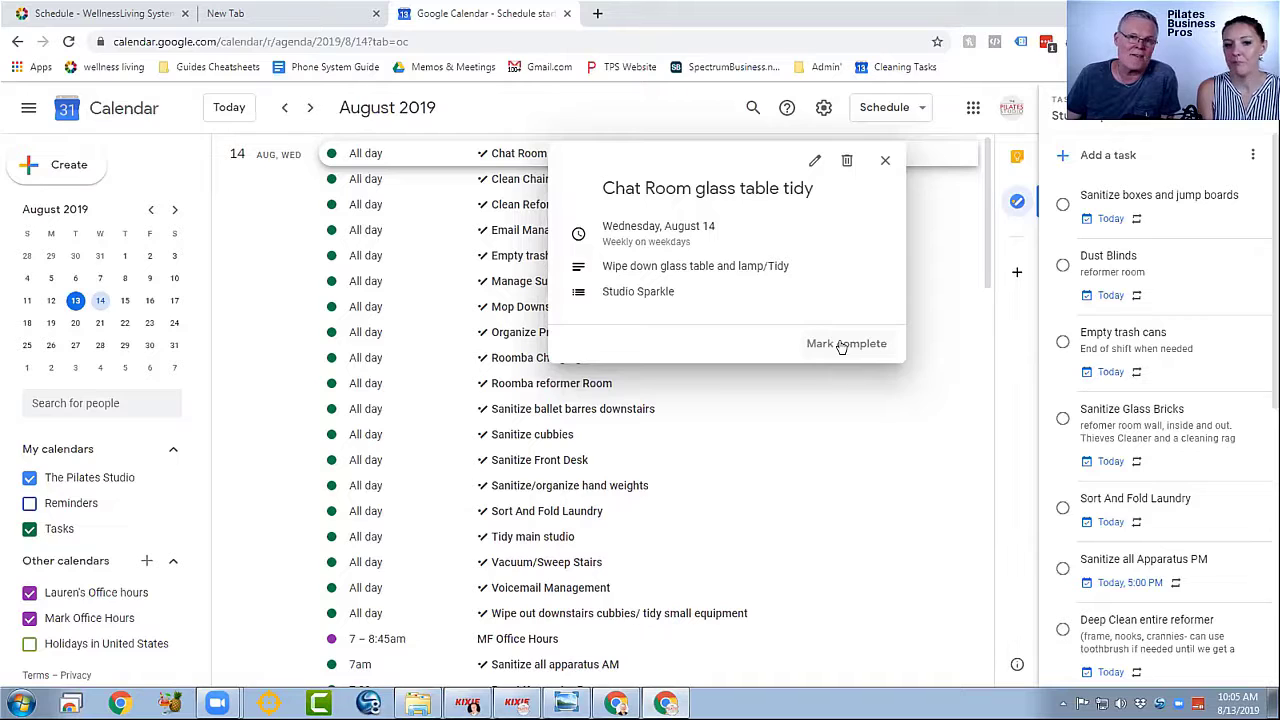
pyautogui.click(648, 90)
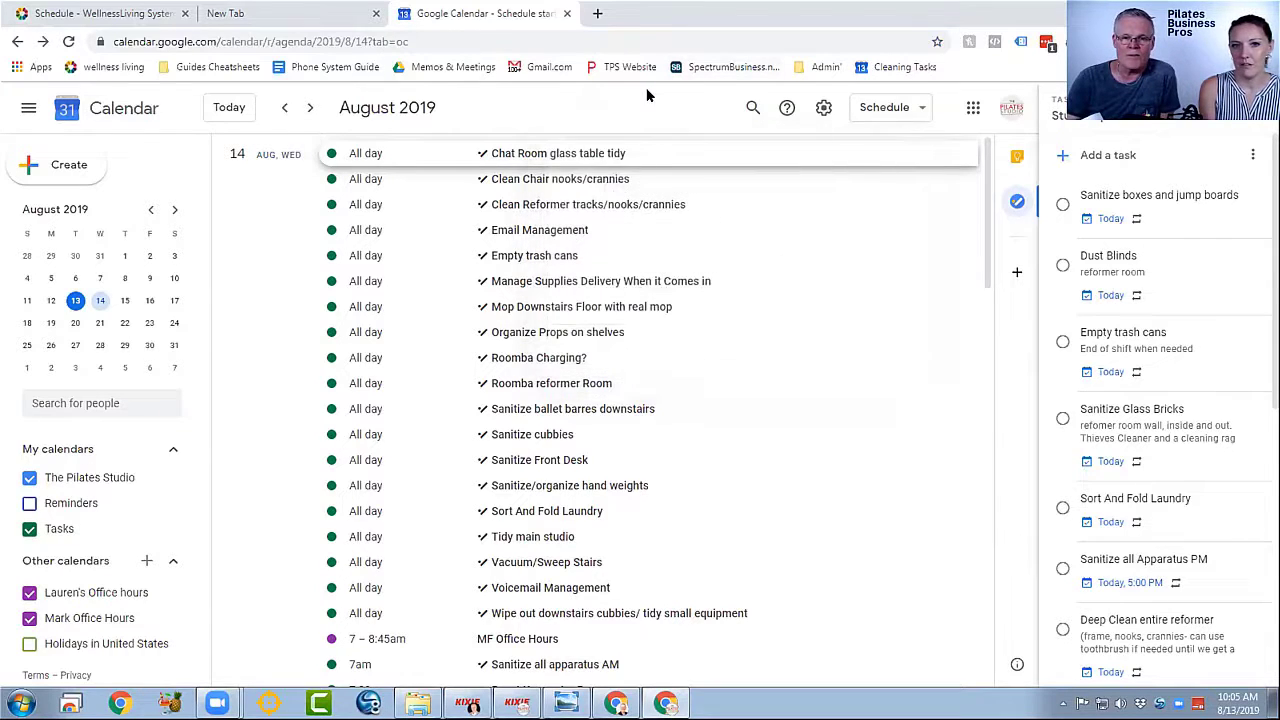
# - Mark the August 14 "Chat Room glass table tidy" task complete and revert it to incomplete
pyautogui.click(658, 155)
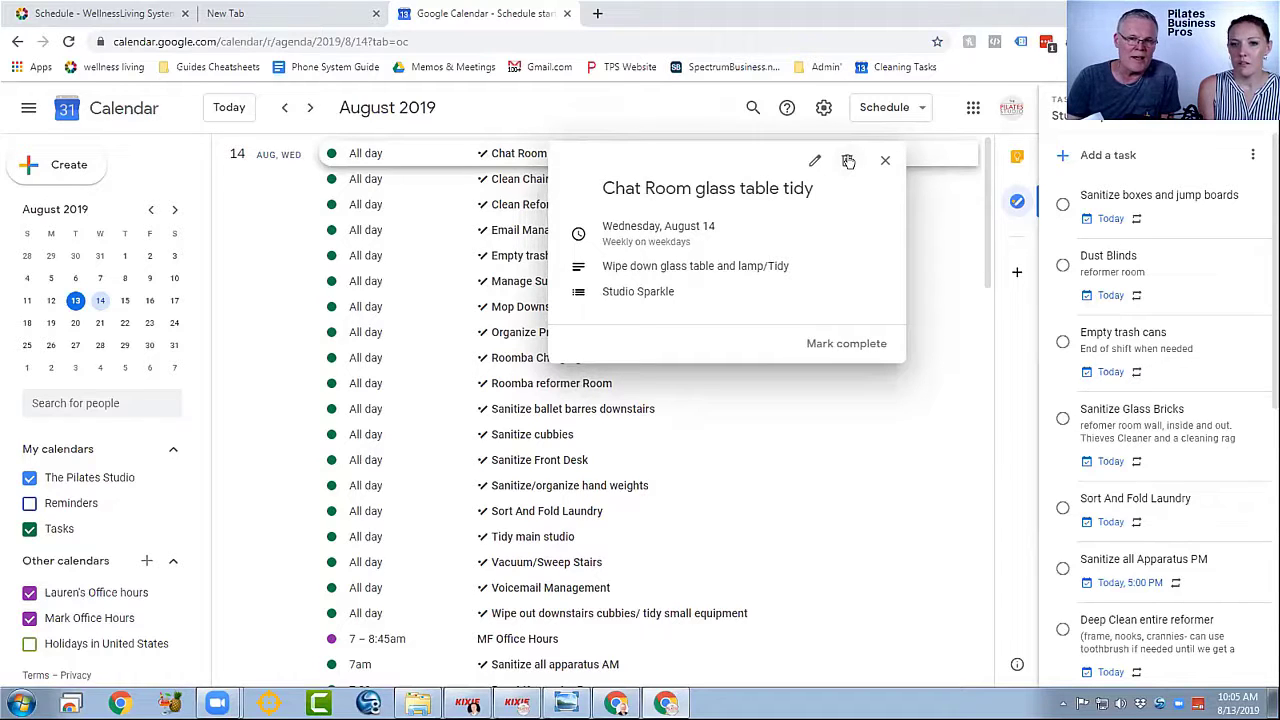
pyautogui.click(824, 346)
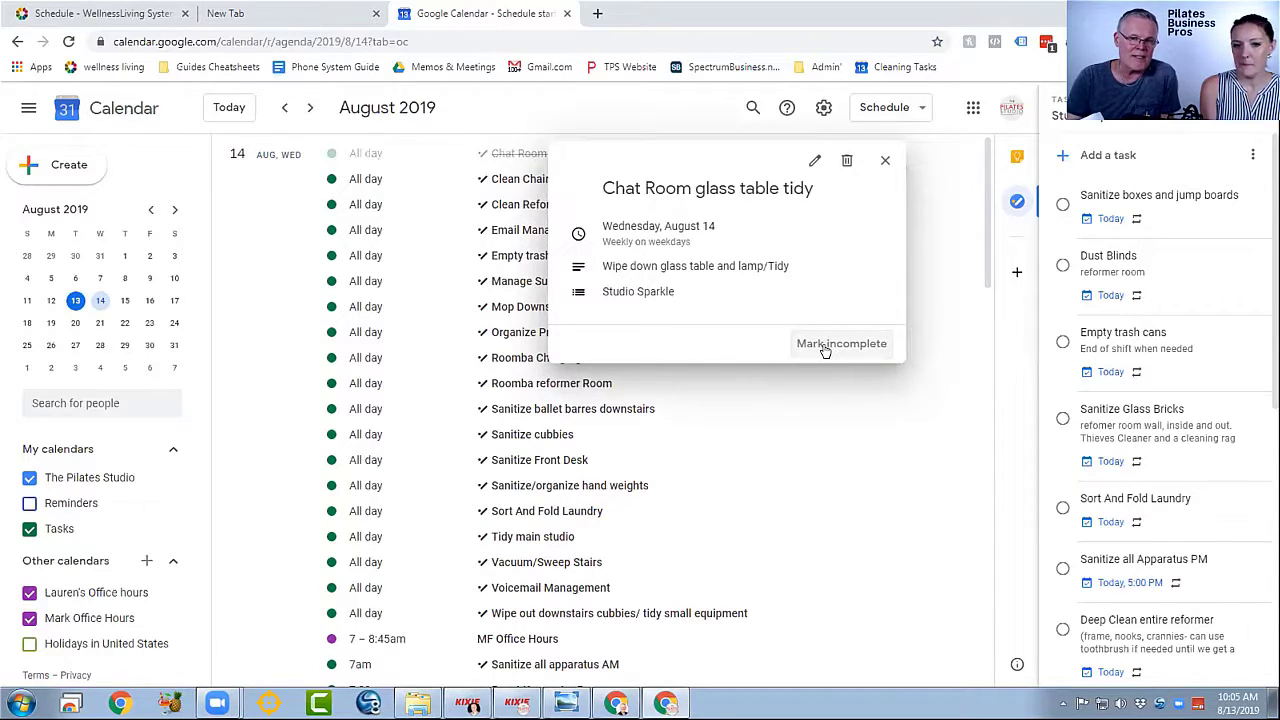
pyautogui.click(826, 345)
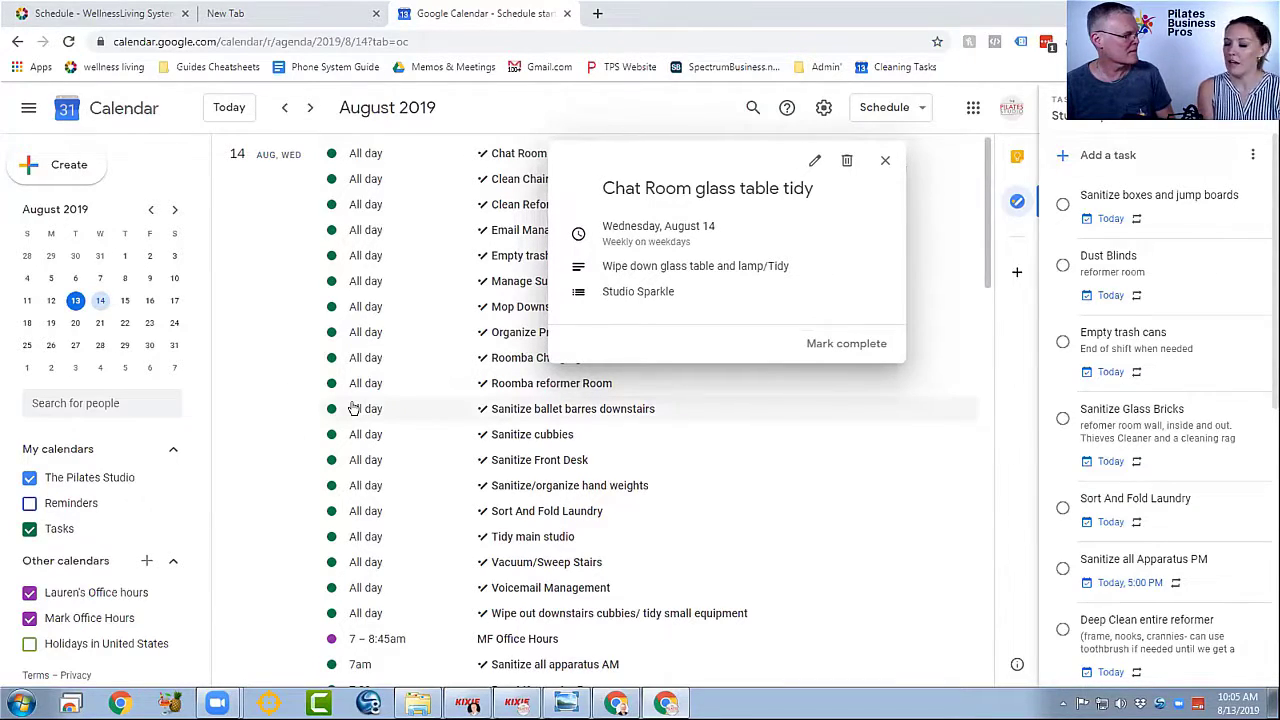
# - Display the calendar by week and hide Tasks and both office-hours calendars, leaving only The Pilates Studio calendar's events to review
pyautogui.click(882, 105)
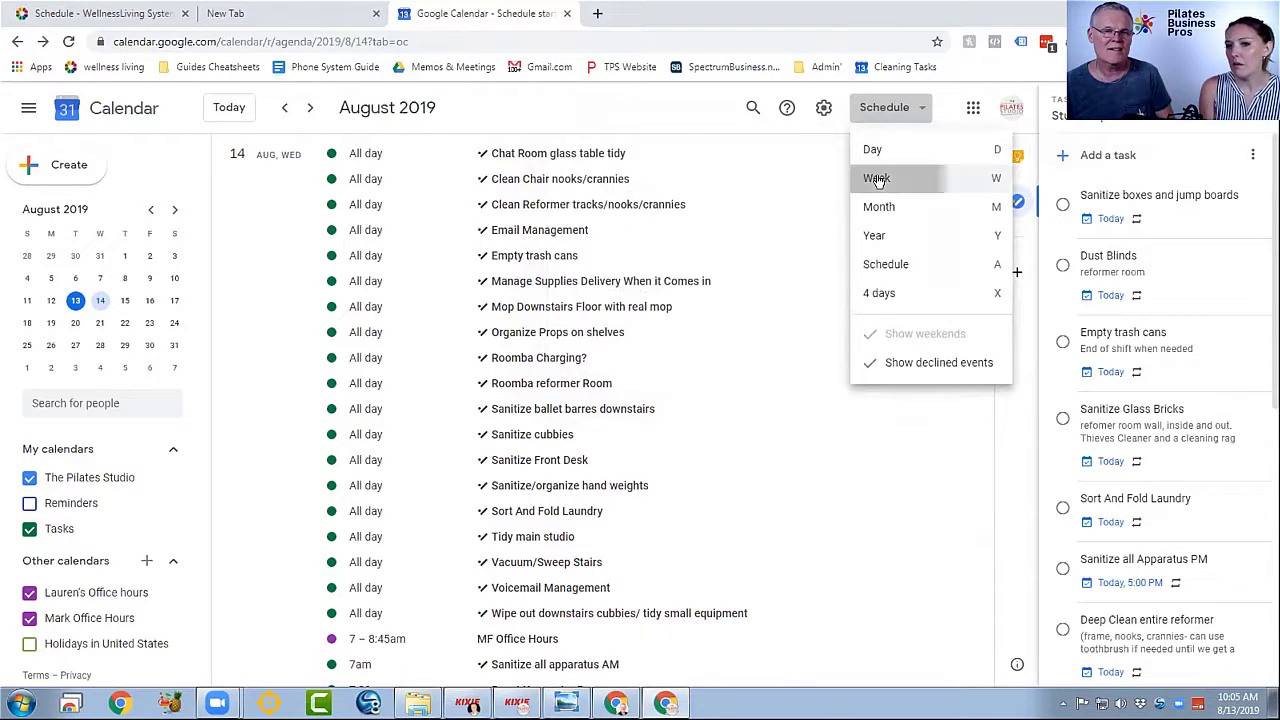
pyautogui.click(876, 179)
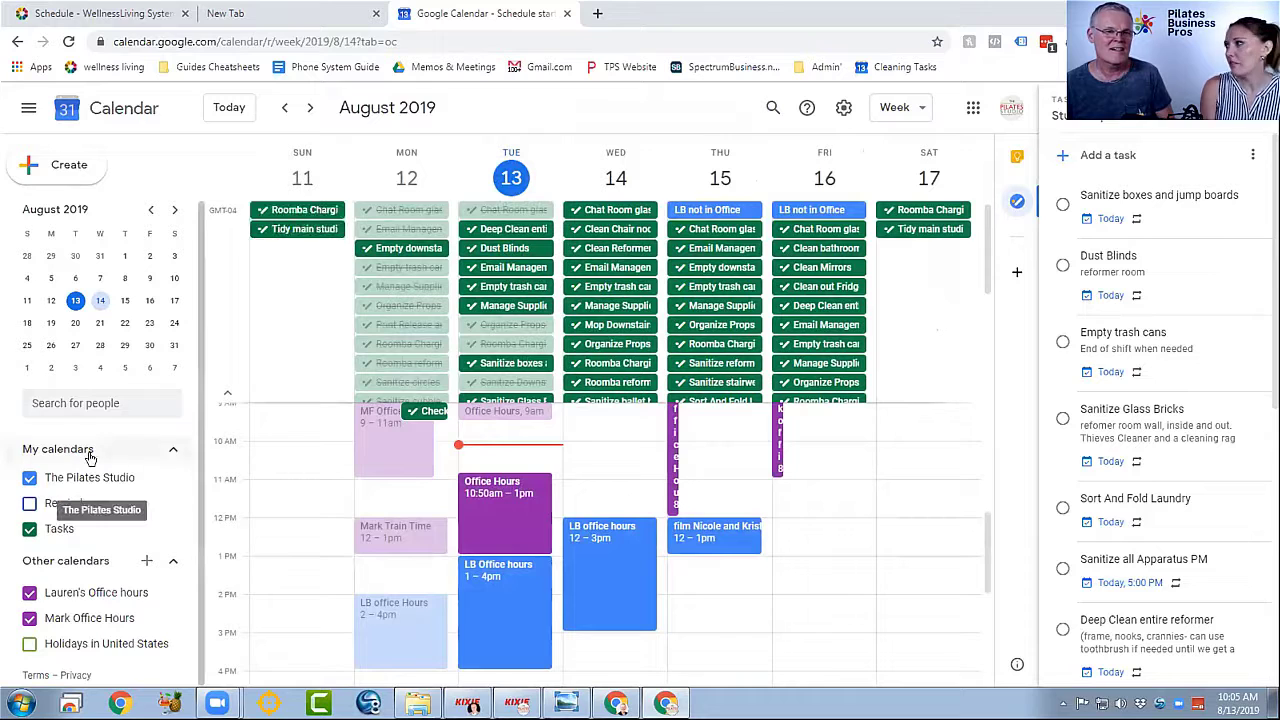
pyautogui.click(29, 528)
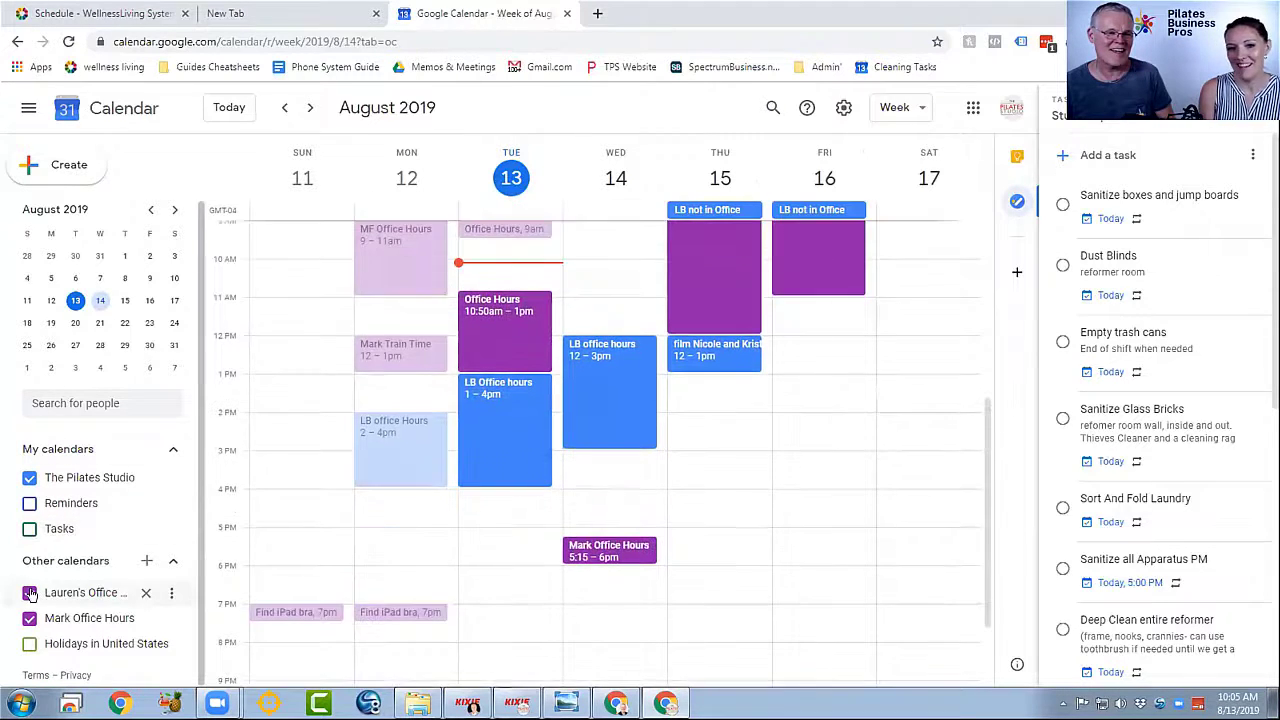
pyautogui.click(30, 593)
pyautogui.click(30, 618)
pyautogui.scroll(3, 757, 422)
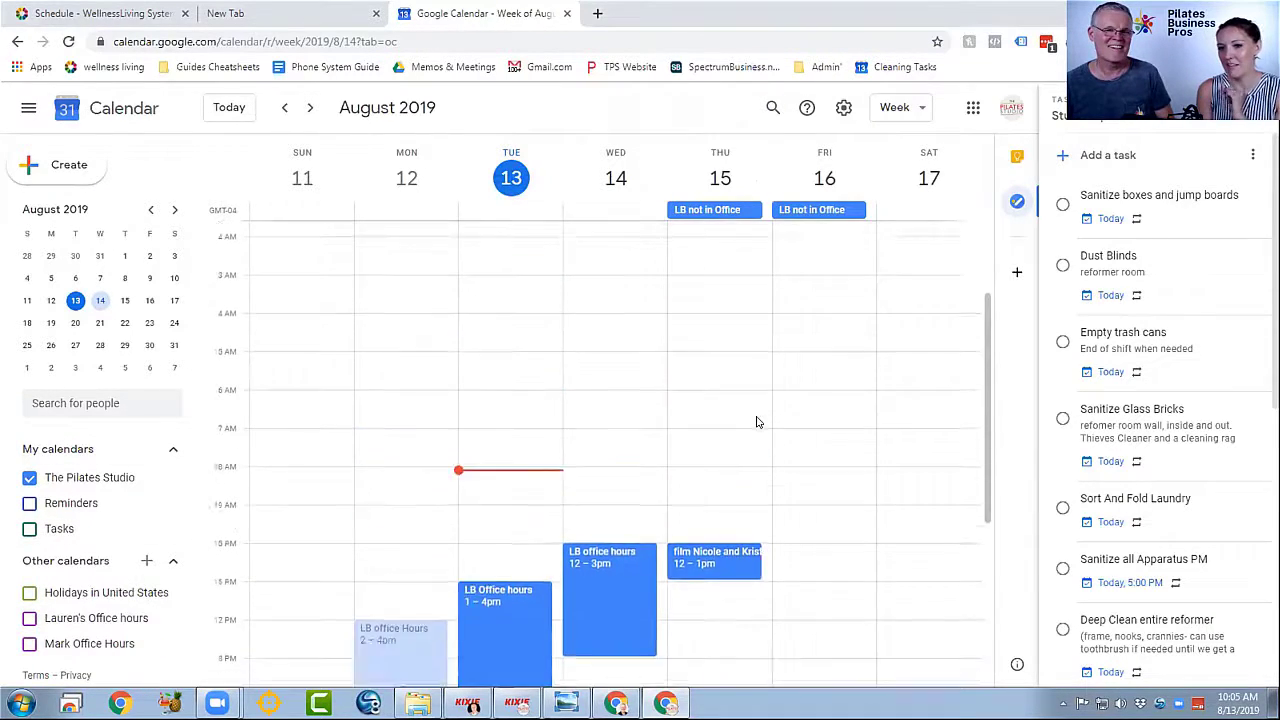
pyautogui.scroll(-3, 720, 397)
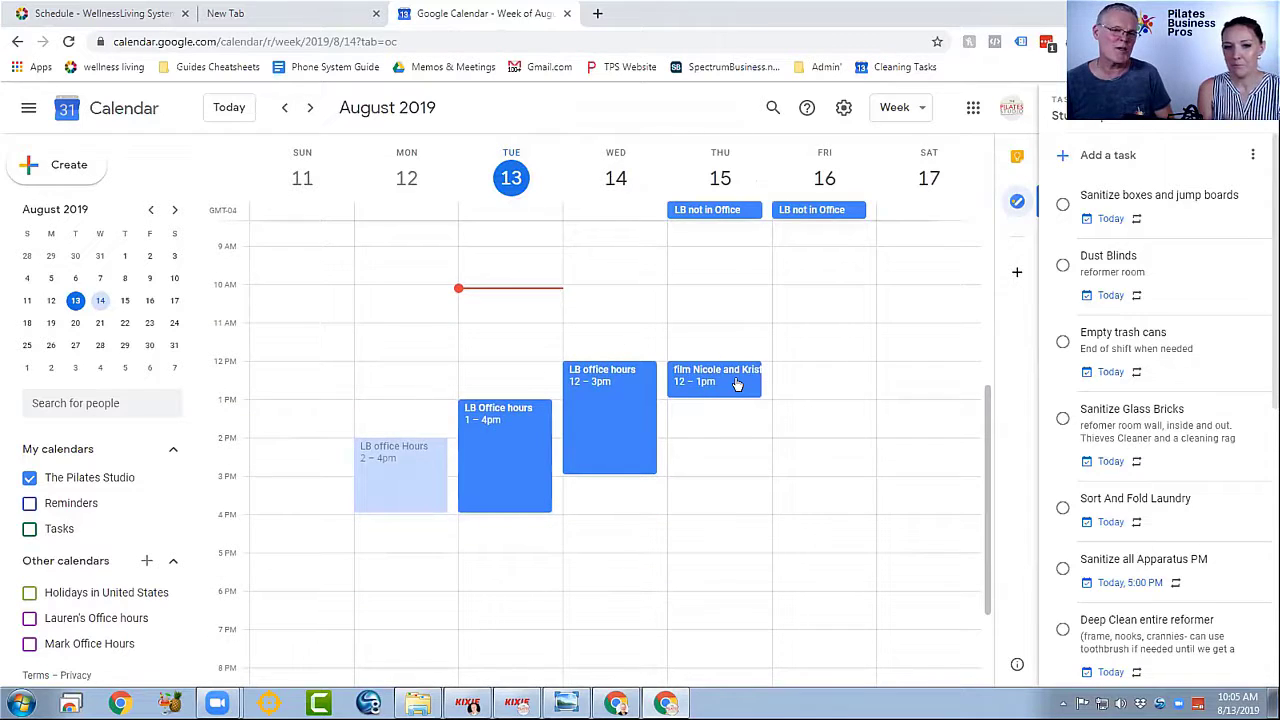
pyautogui.scroll(-3, 736, 383)
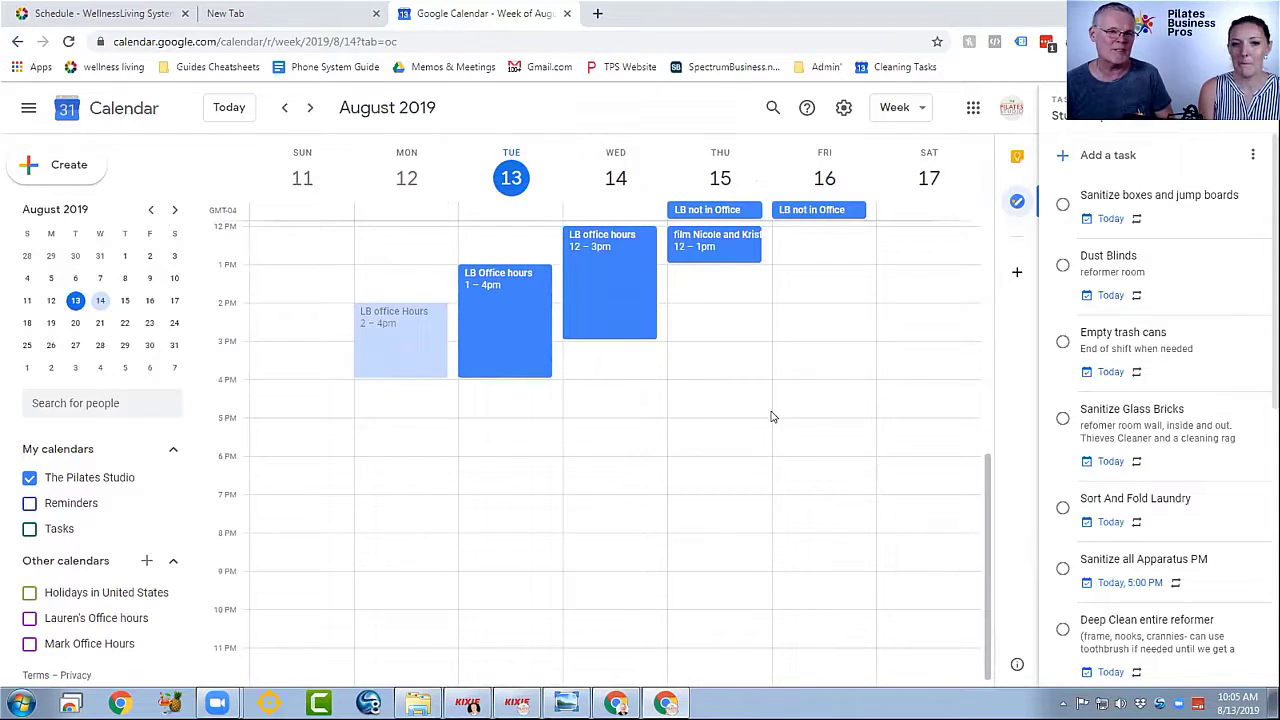
pyautogui.scroll(2, 775, 400)
pyautogui.scroll(4, 780, 314)
pyautogui.scroll(-4, 700, 330)
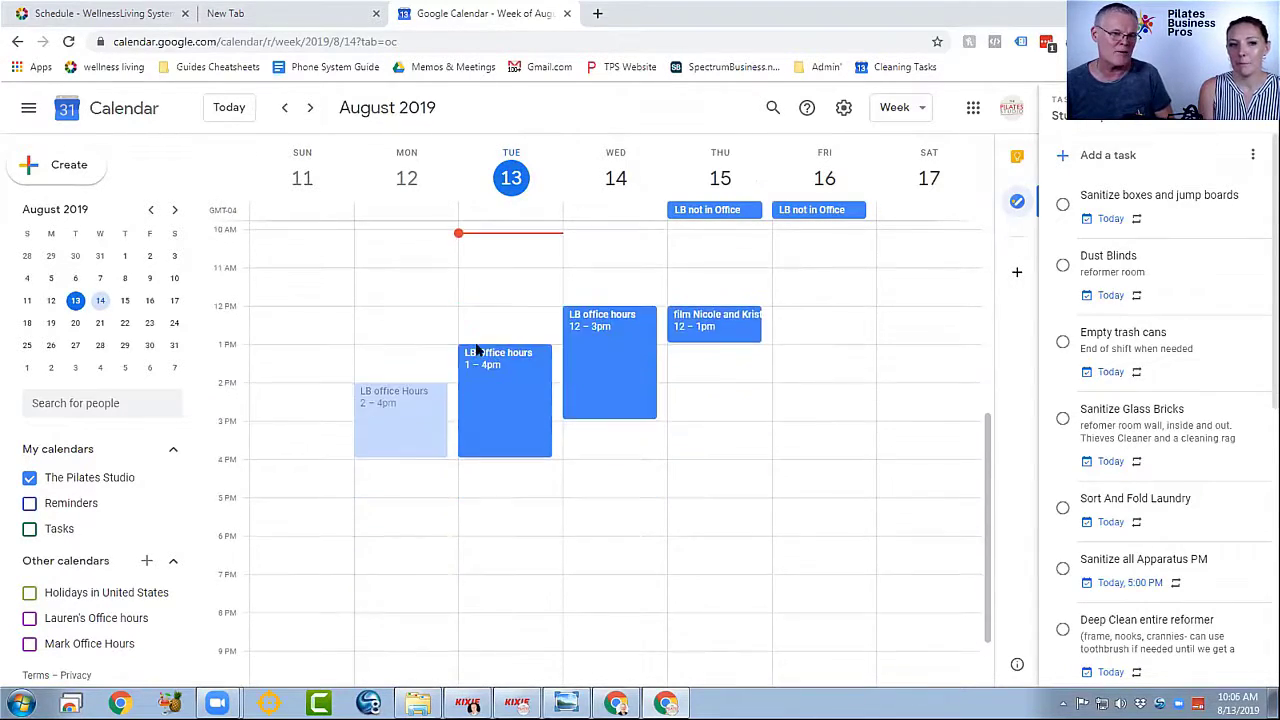
# - Show the Tasks calendar again and return to the Schedule view to look over the August 14 tasks
pyautogui.click(30, 529)
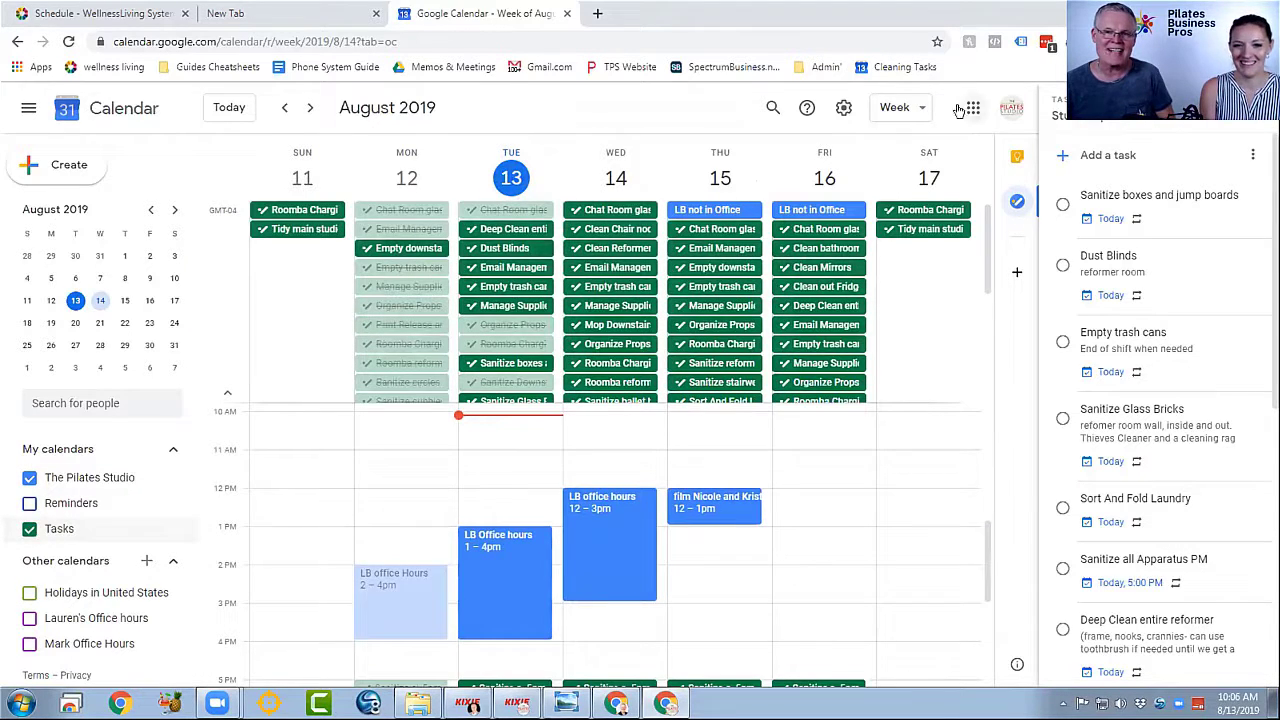
pyautogui.click(918, 108)
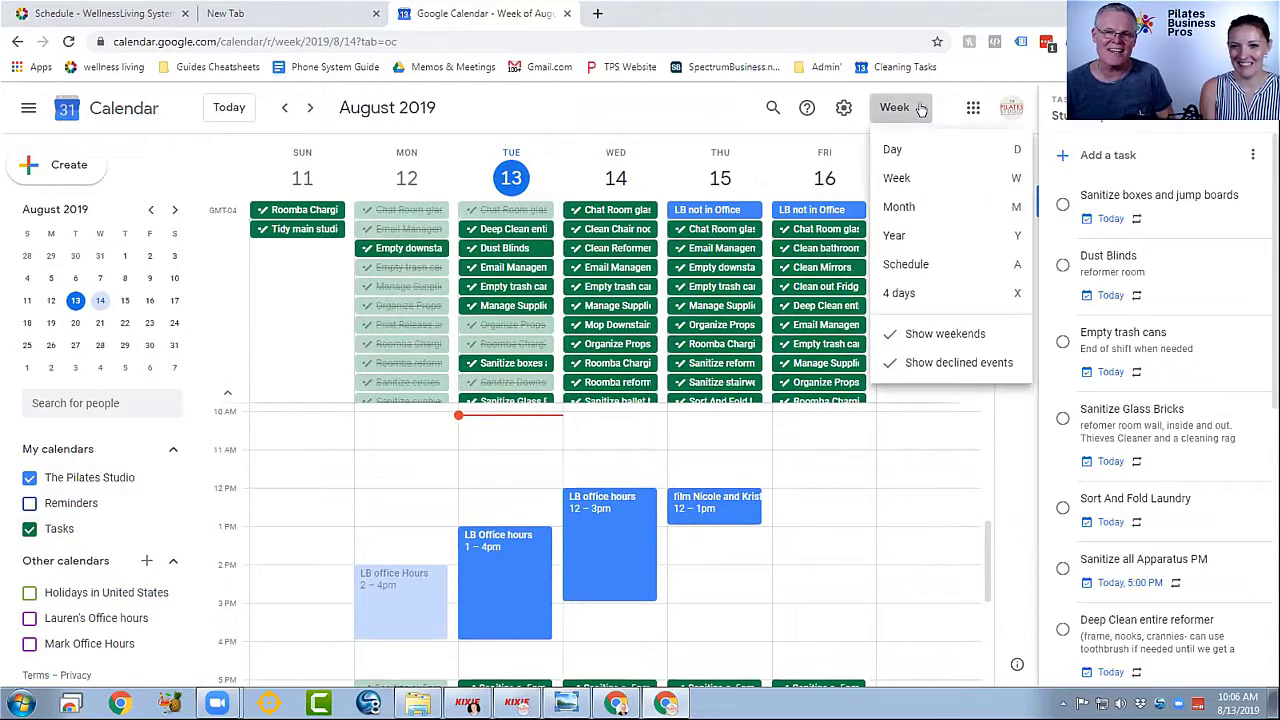
pyautogui.click(900, 266)
pyautogui.scroll(-6, 660, 265)
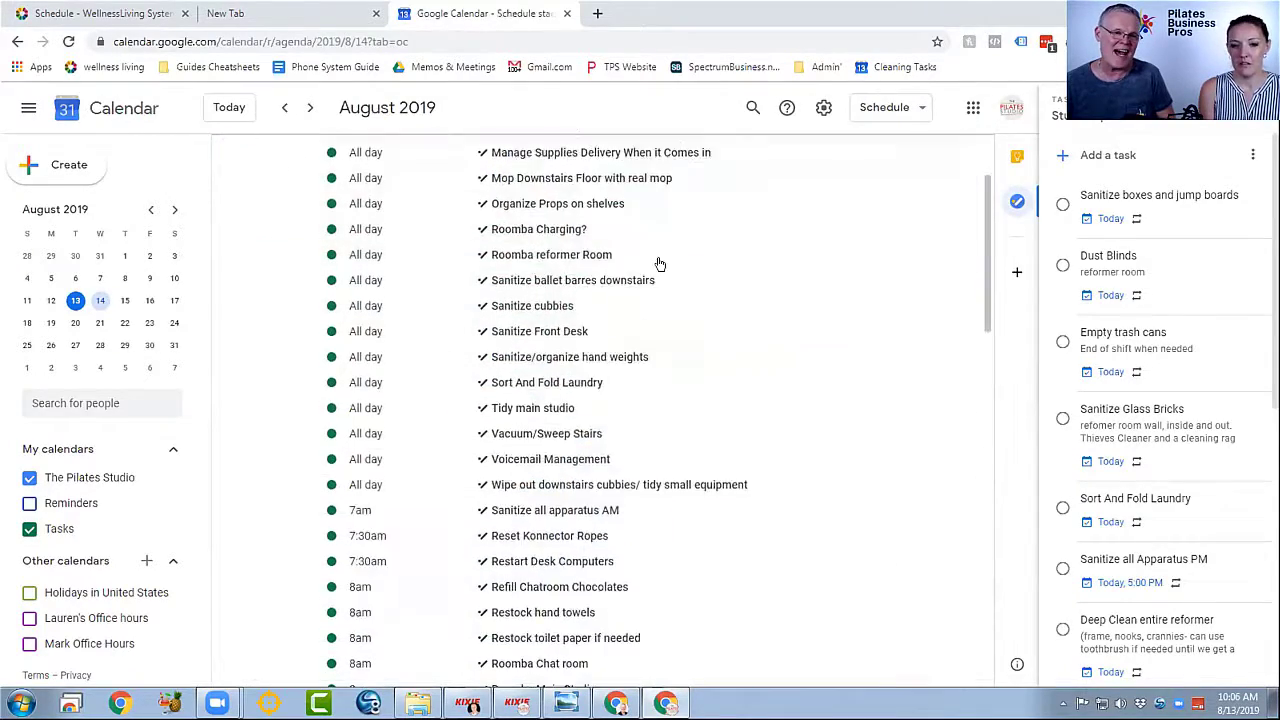
pyautogui.scroll(6, 669, 287)
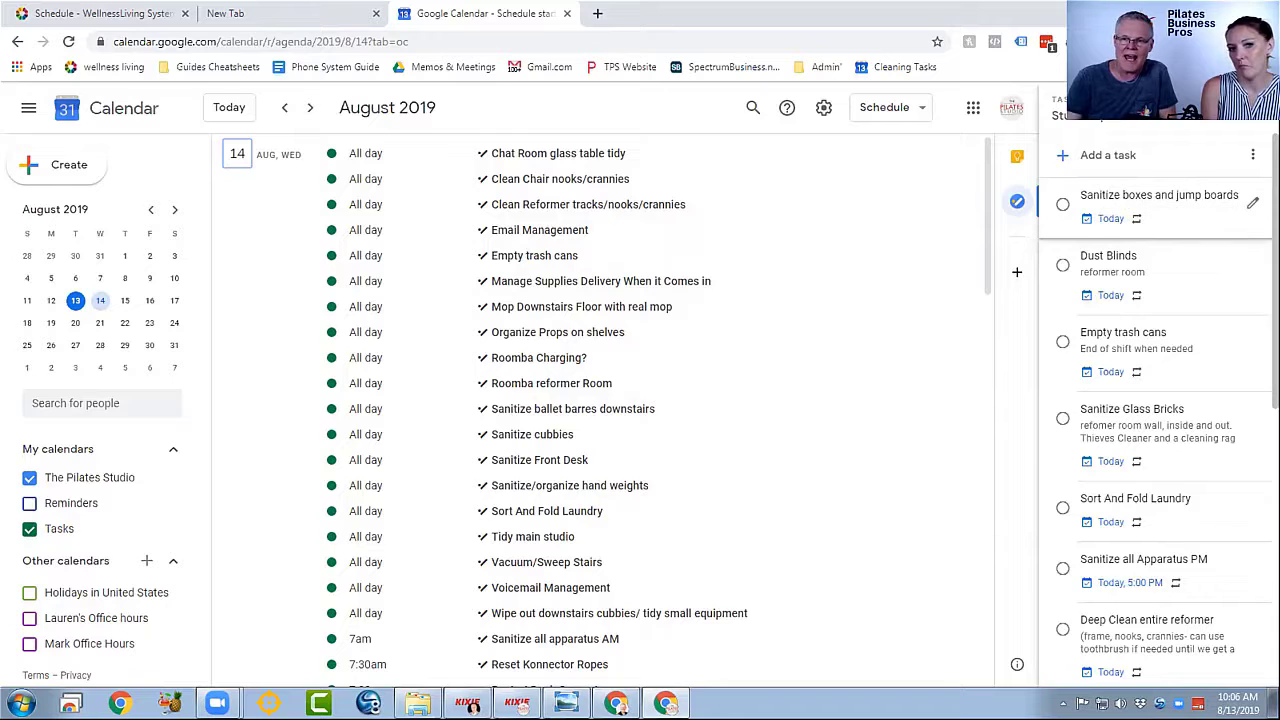
# - Edit the "Sanitize boxes and jump boards" task's recurrence to every 1 week on Monday through Friday
pyautogui.click(1252, 203)
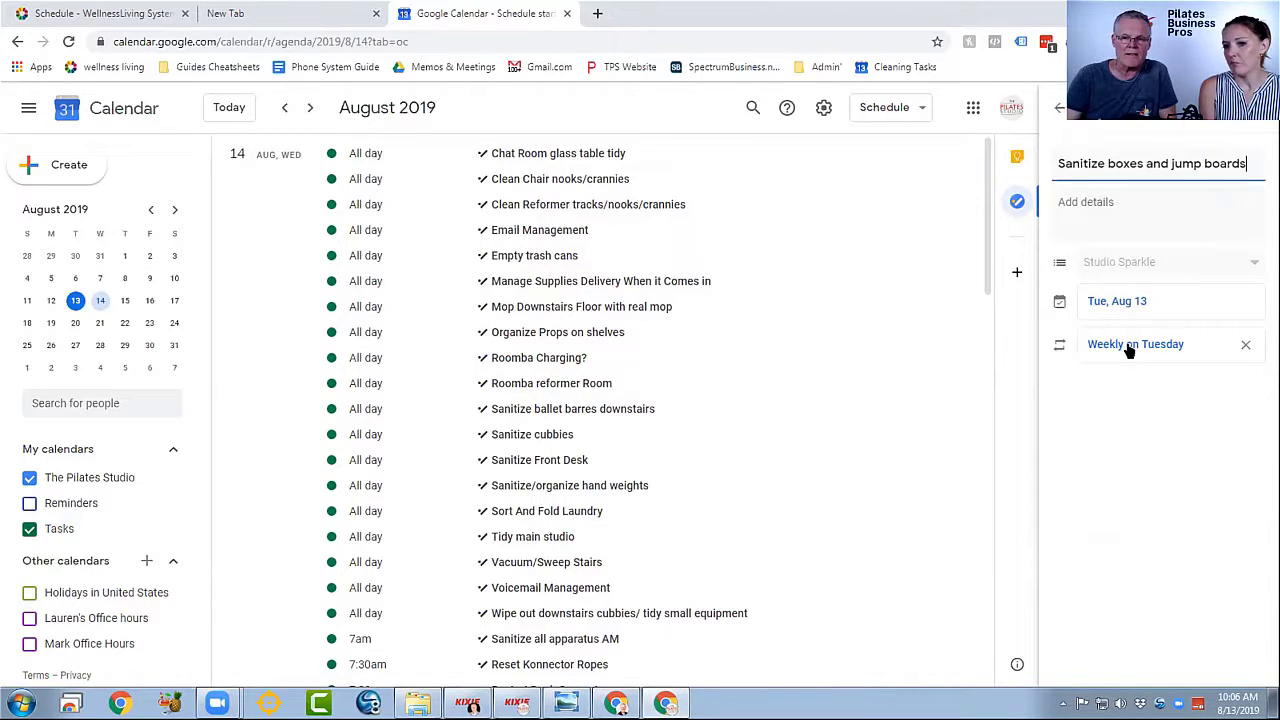
pyautogui.click(1128, 349)
pyautogui.click(1180, 170)
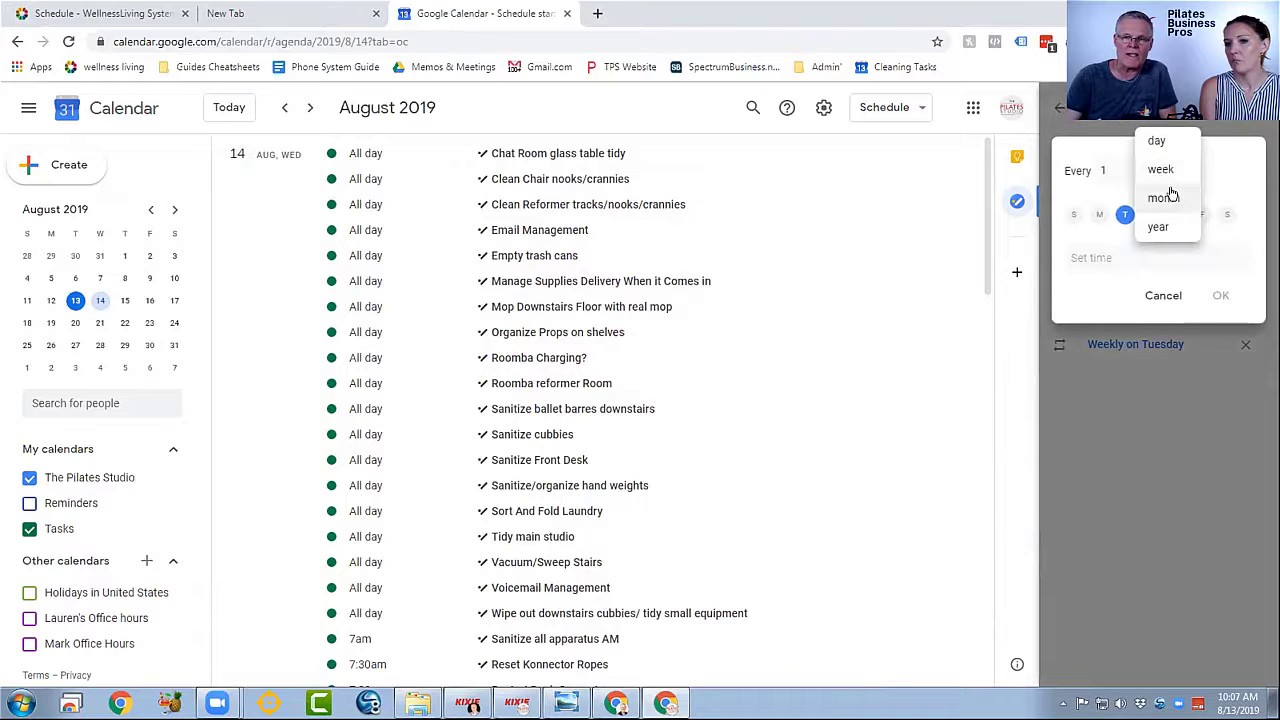
pyautogui.click(1160, 169)
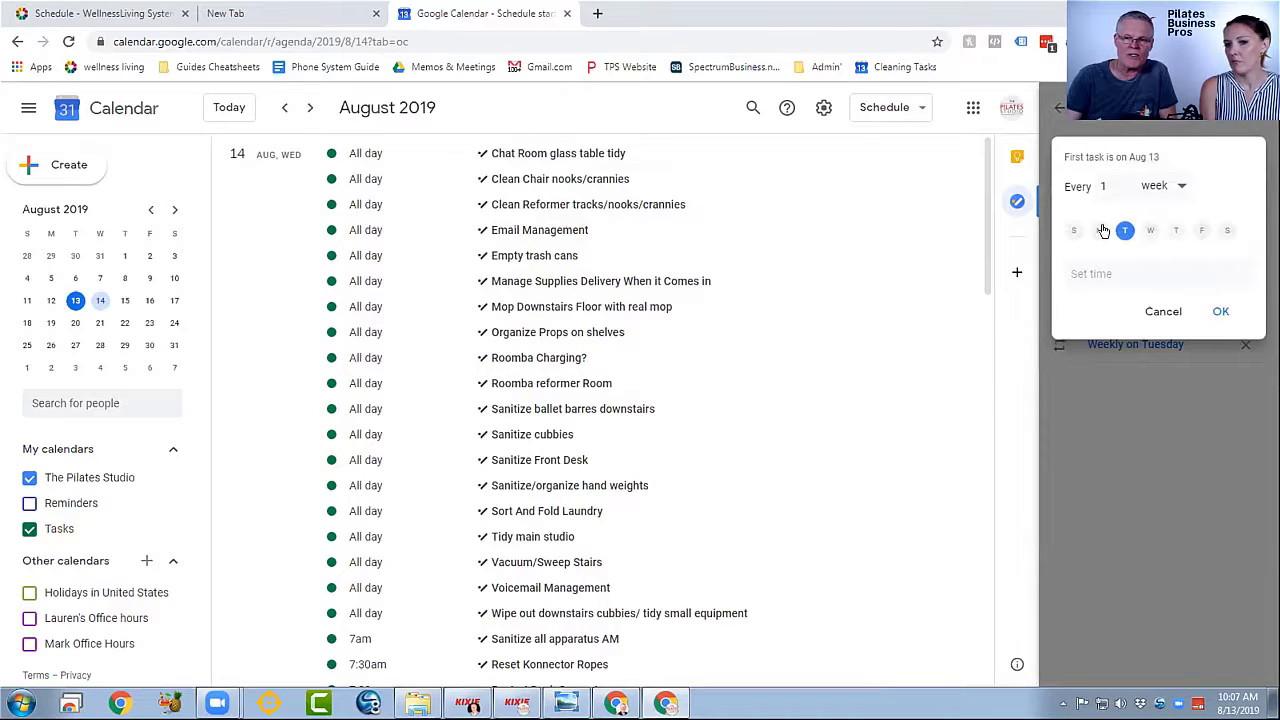
pyautogui.click(1150, 230)
pyautogui.click(1176, 230)
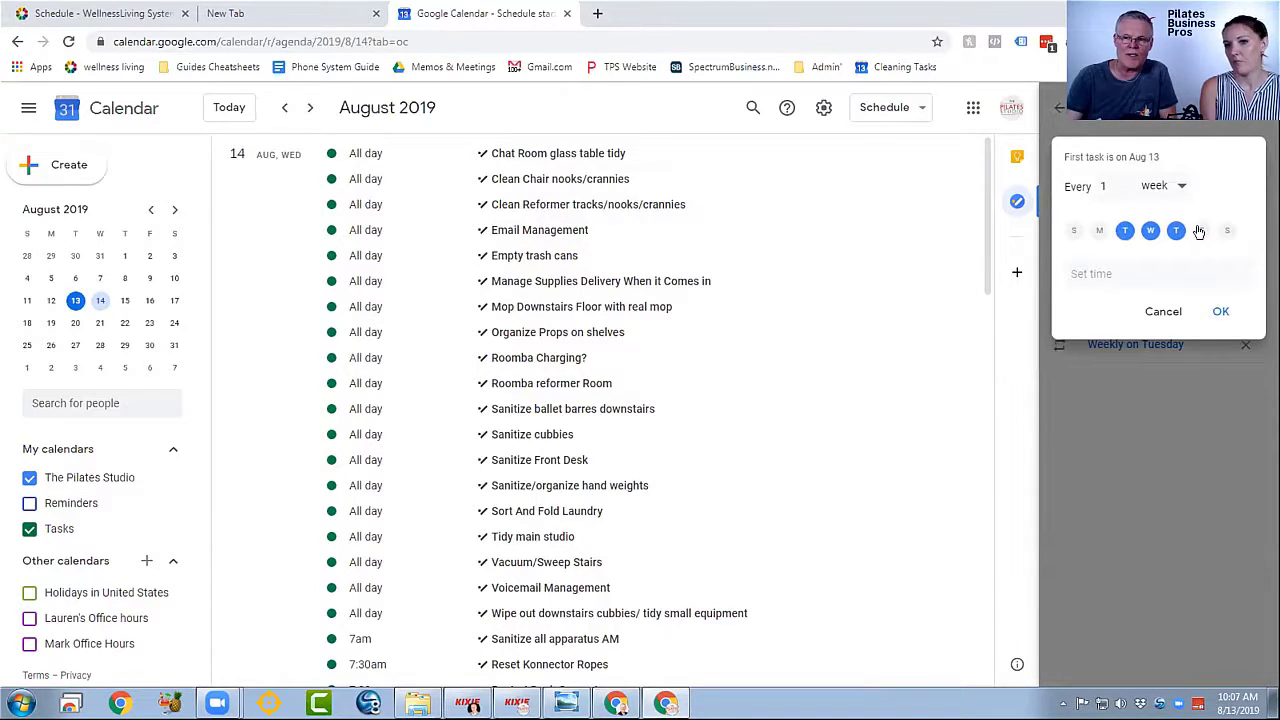
pyautogui.click(1200, 230)
pyautogui.click(1099, 230)
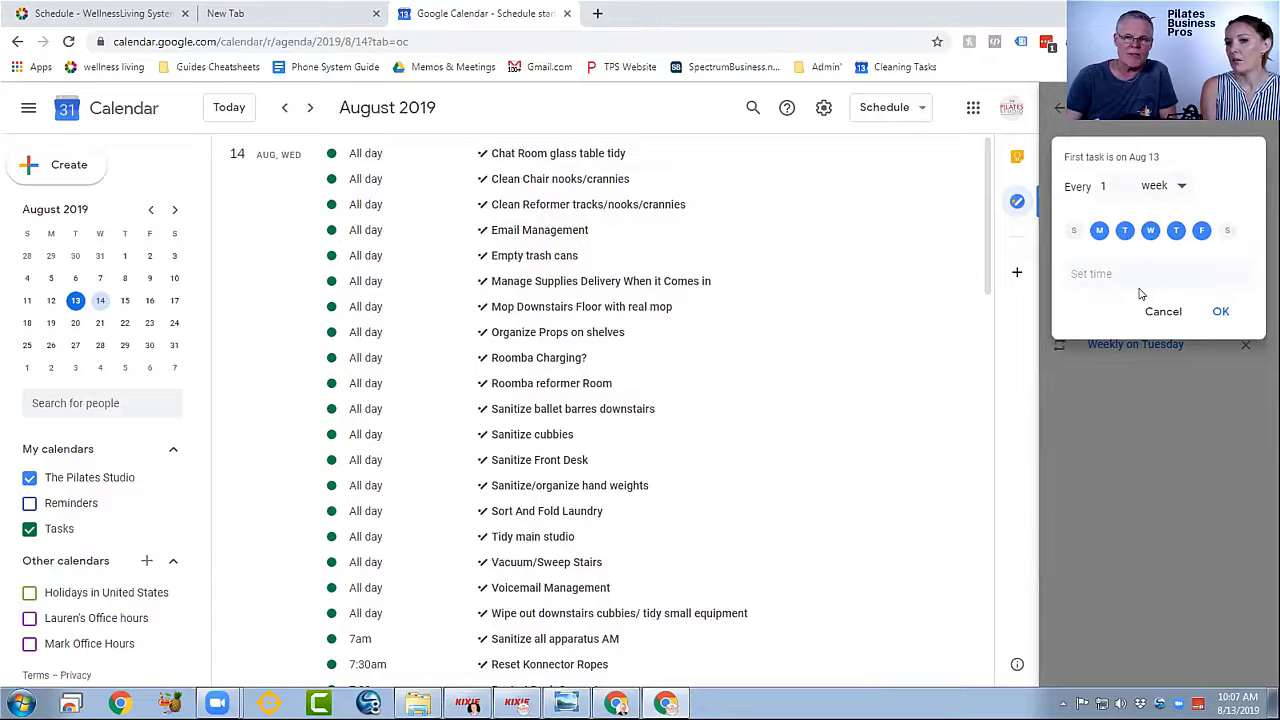
# - Remove Monday, Wednesday, Thursday and Friday from the task's repeat days, keeping only Tuesday
pyautogui.click(1099, 230)
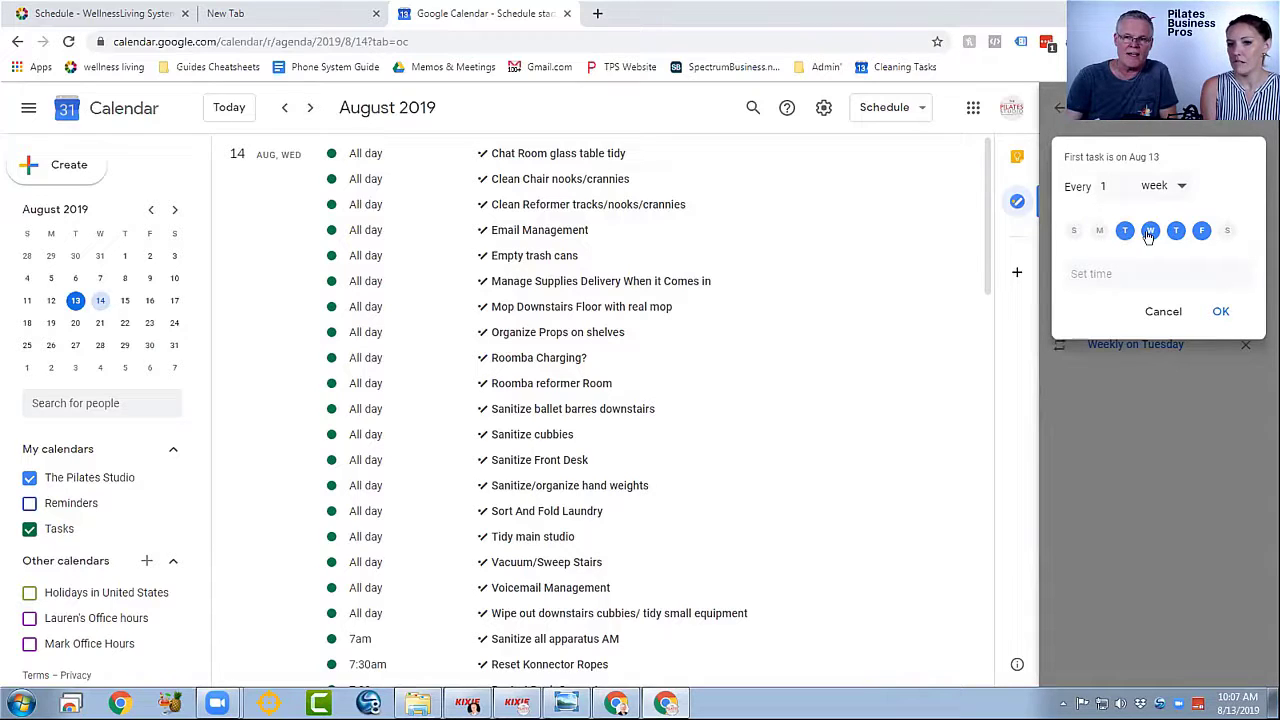
pyautogui.click(1150, 231)
pyautogui.click(1176, 230)
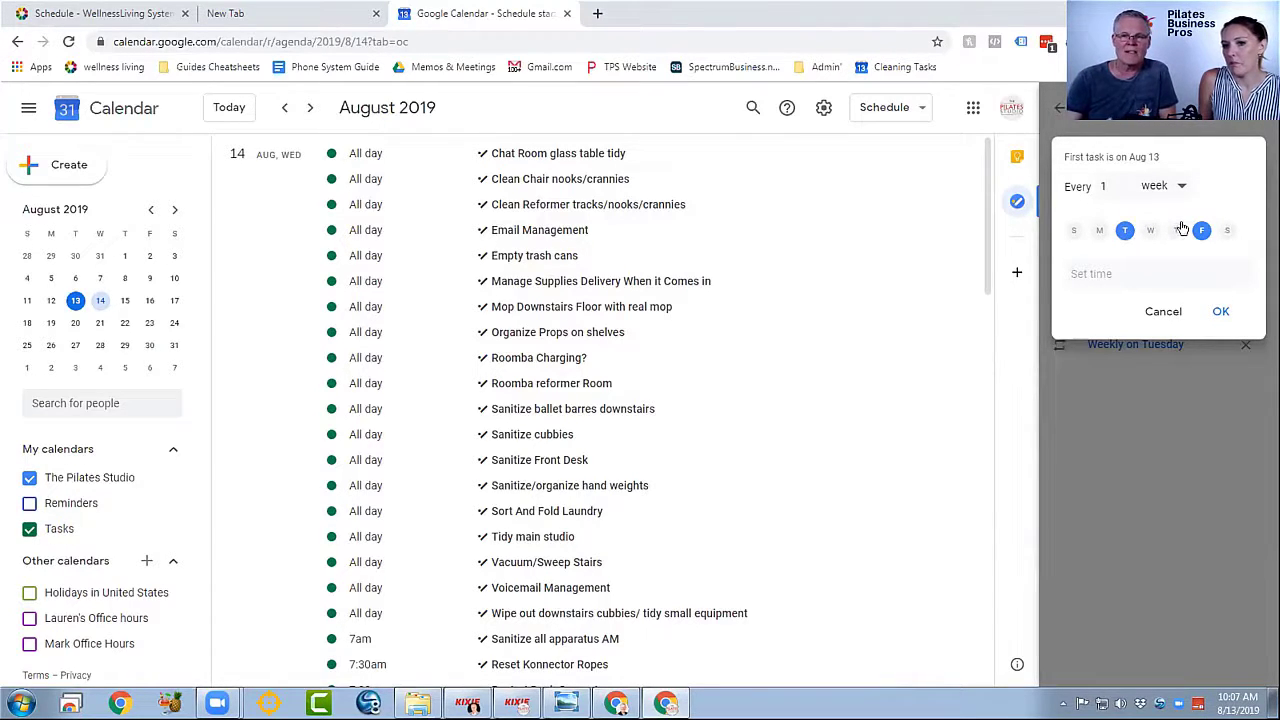
pyautogui.click(1202, 231)
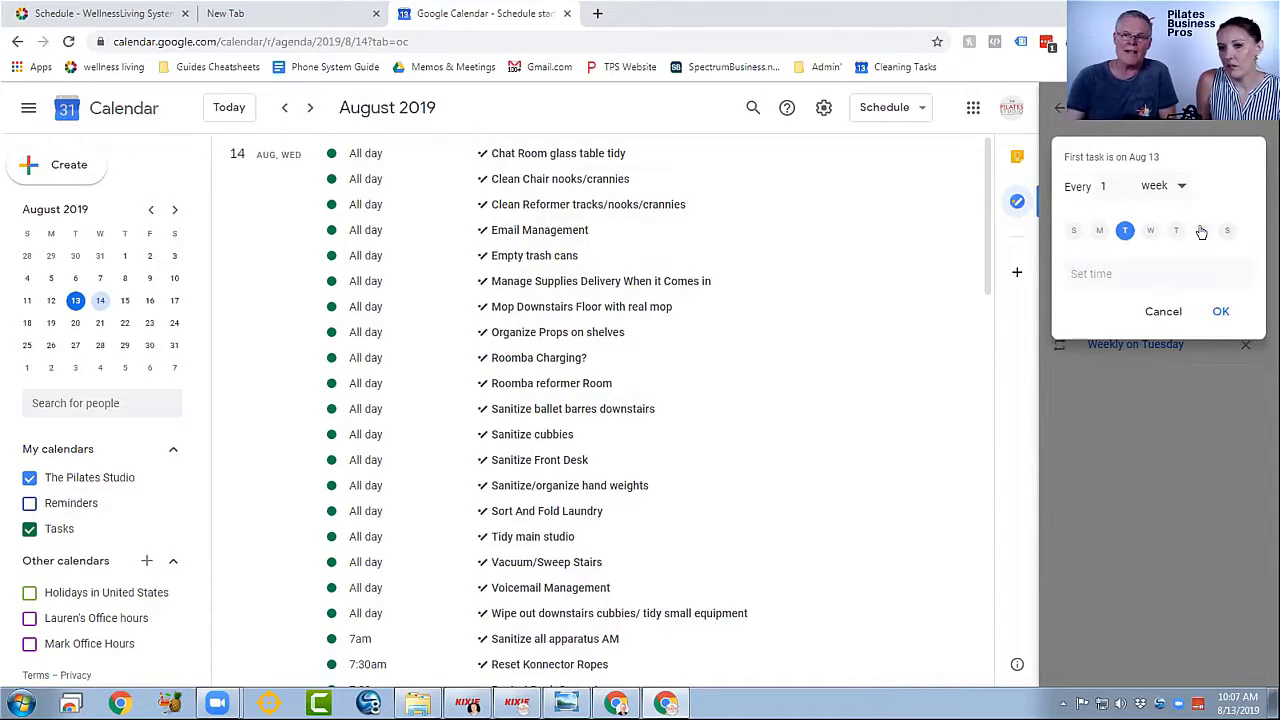
# - Add Thursday to the repeat days, remove it again, and accept the weekly Tuesday recurrence
pyautogui.click(1176, 232)
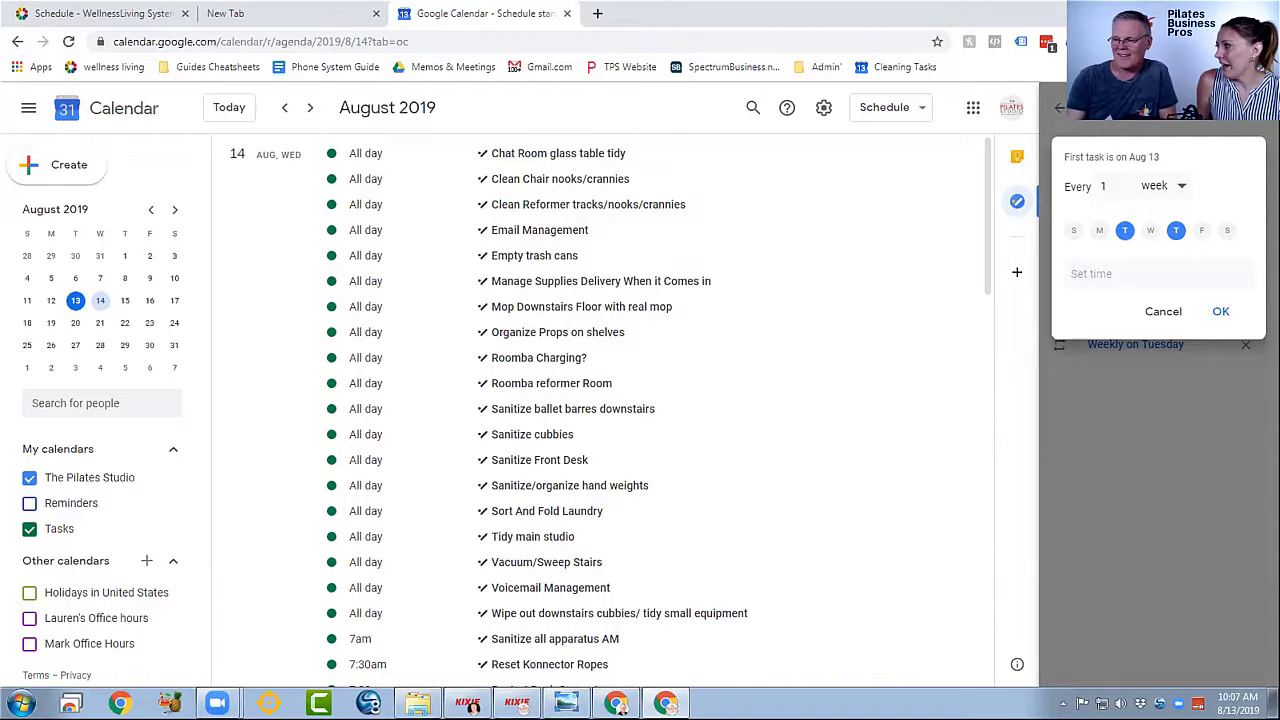
pyautogui.click(1176, 230)
pyautogui.click(1221, 311)
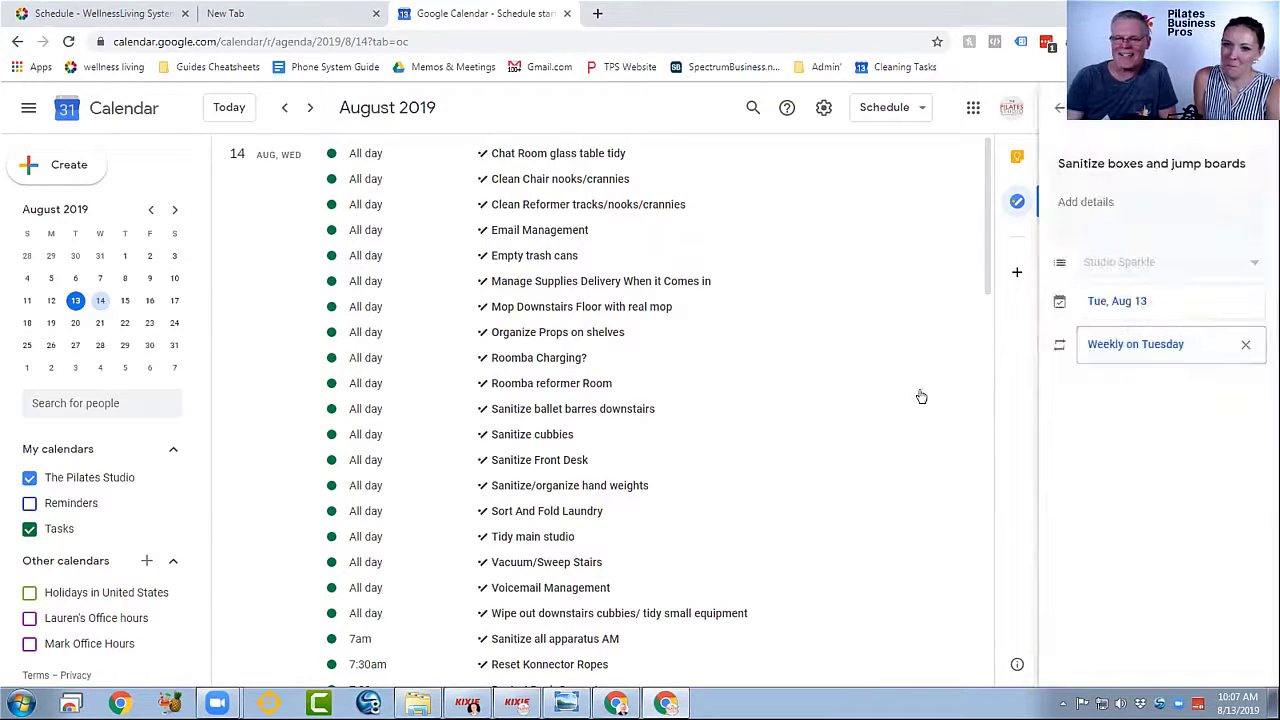